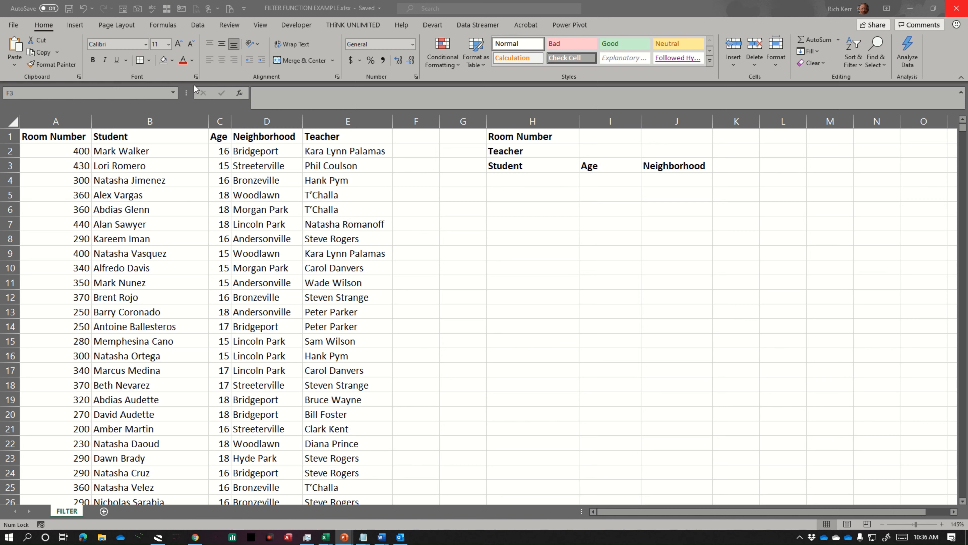
pyautogui.click(197, 25)
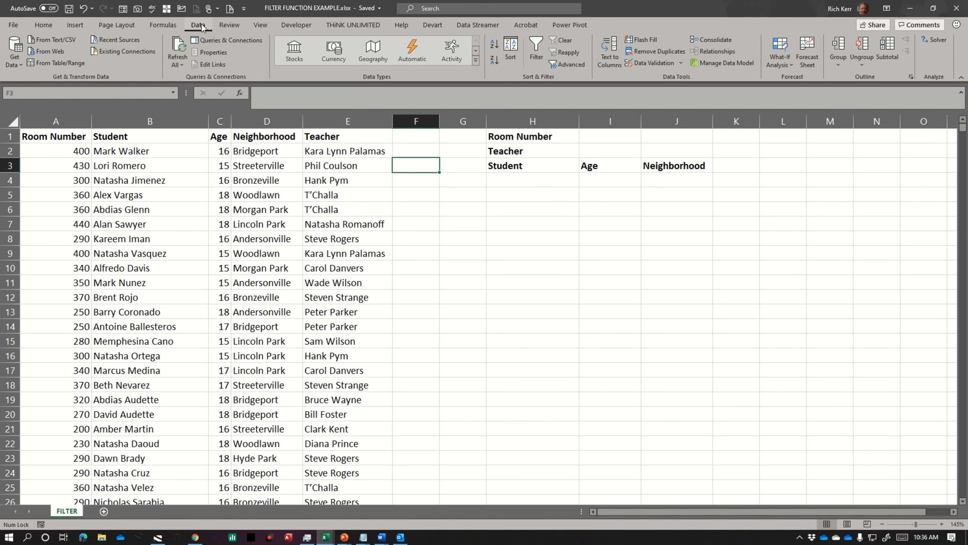
pyautogui.click(536, 45)
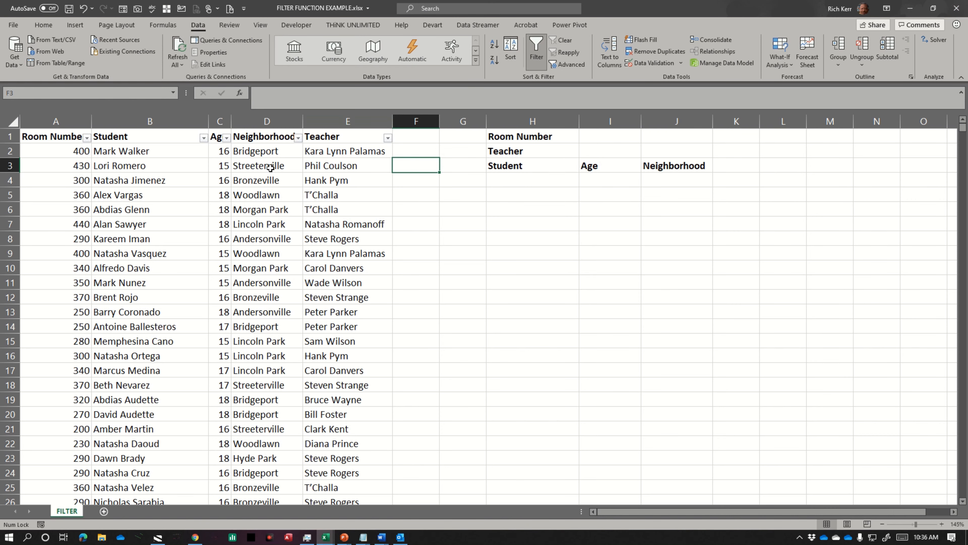
pyautogui.click(535, 46)
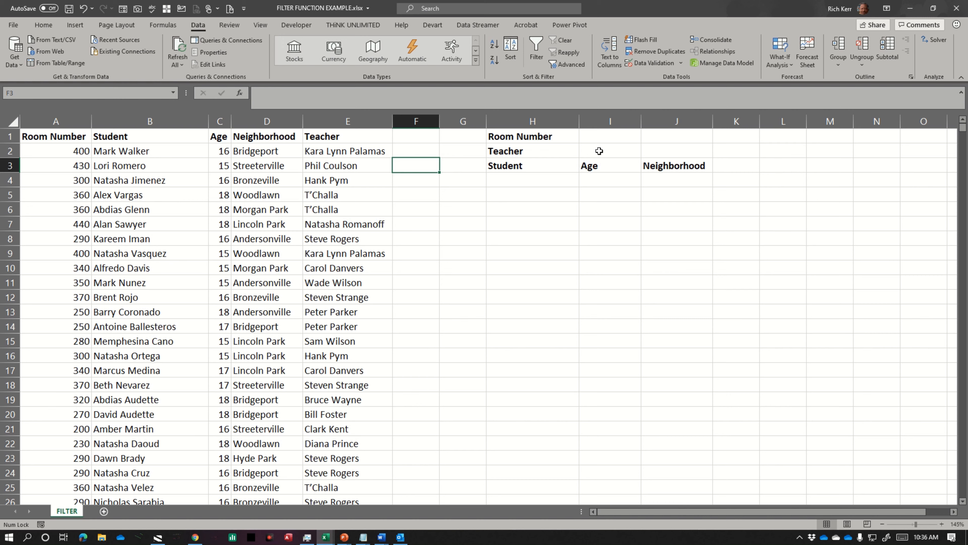
# Step: Enter 340 as the room number in cell I1
pyautogui.click(606, 138)
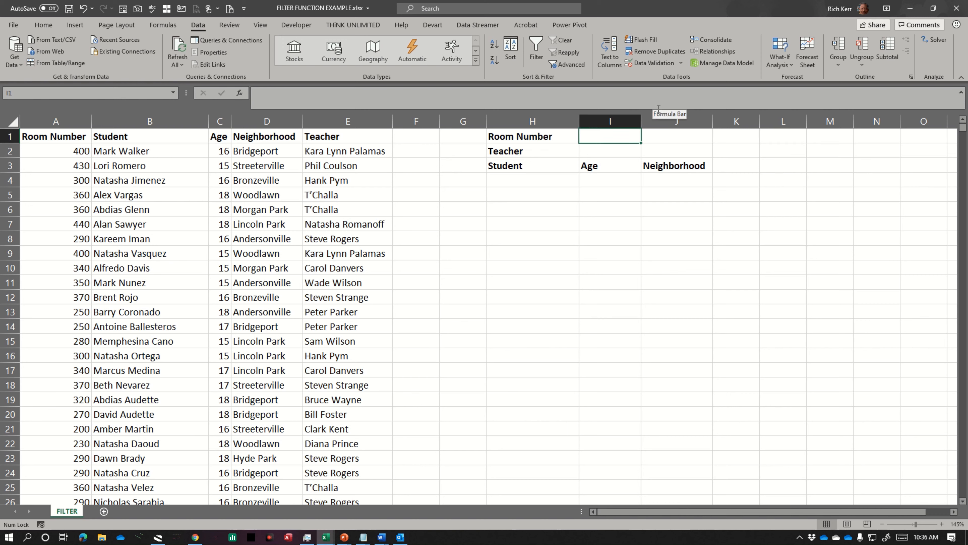
pyautogui.write('3')
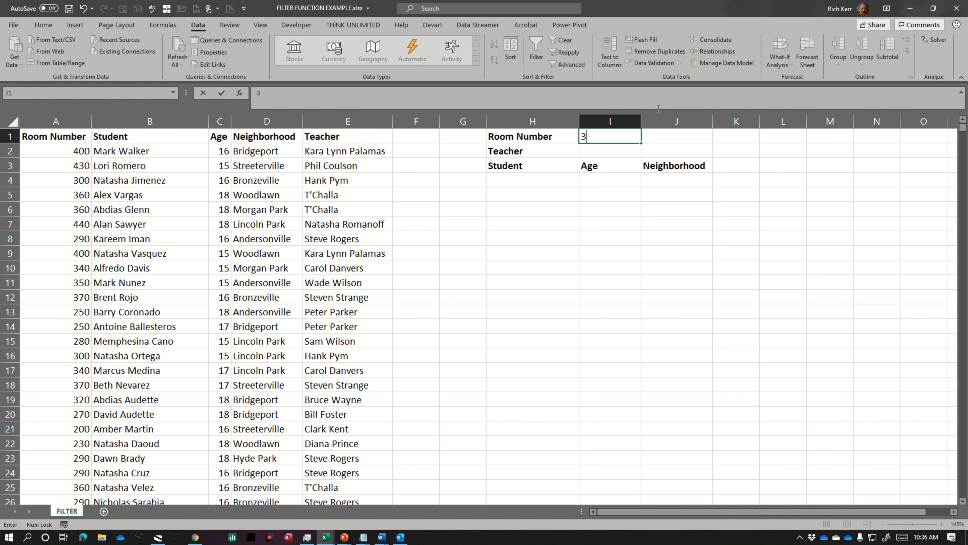
pyautogui.write('40')
pyautogui.press('Return')
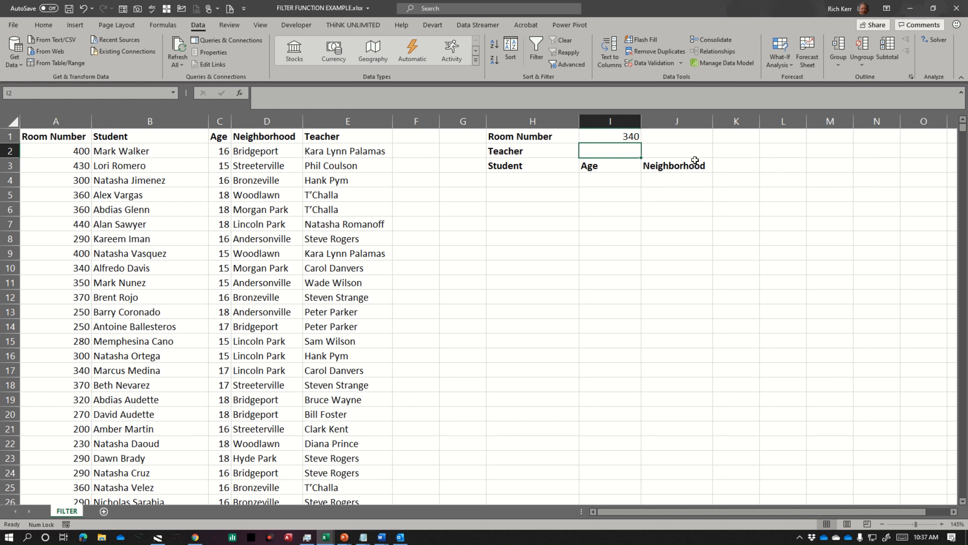
# Step: Start a FILTER formula in H4 with columns B:D as the array and A:A=I1 as the include condition
pyautogui.click(559, 183)
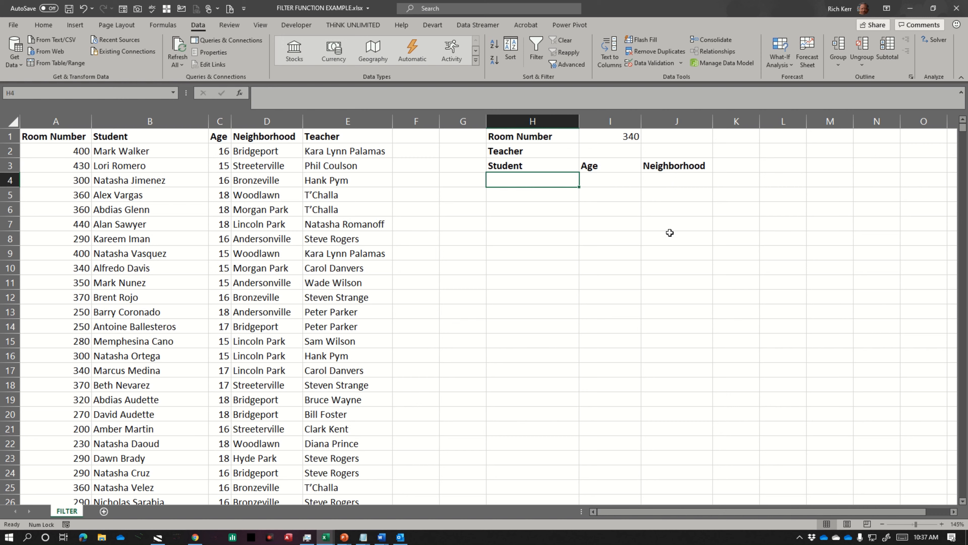
pyautogui.write('=')
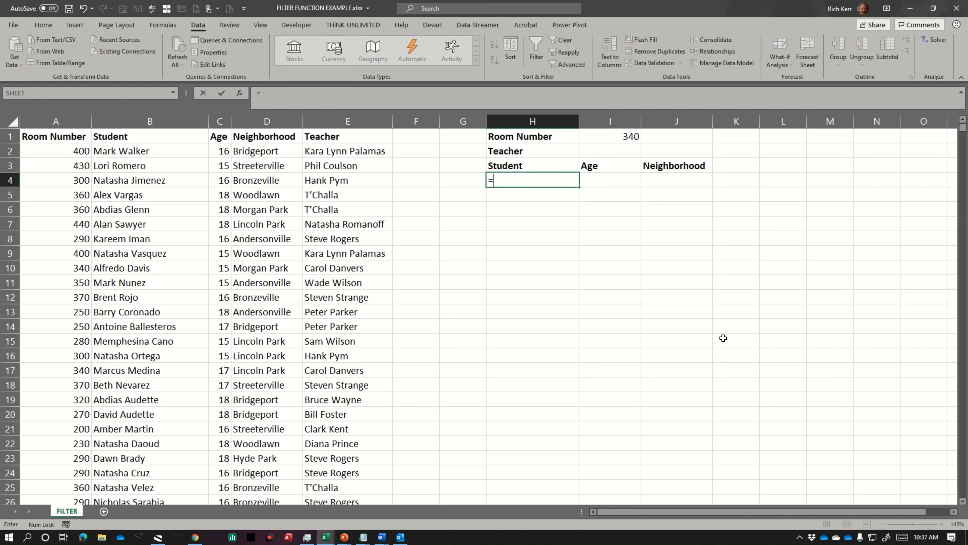
pyautogui.write('filter')
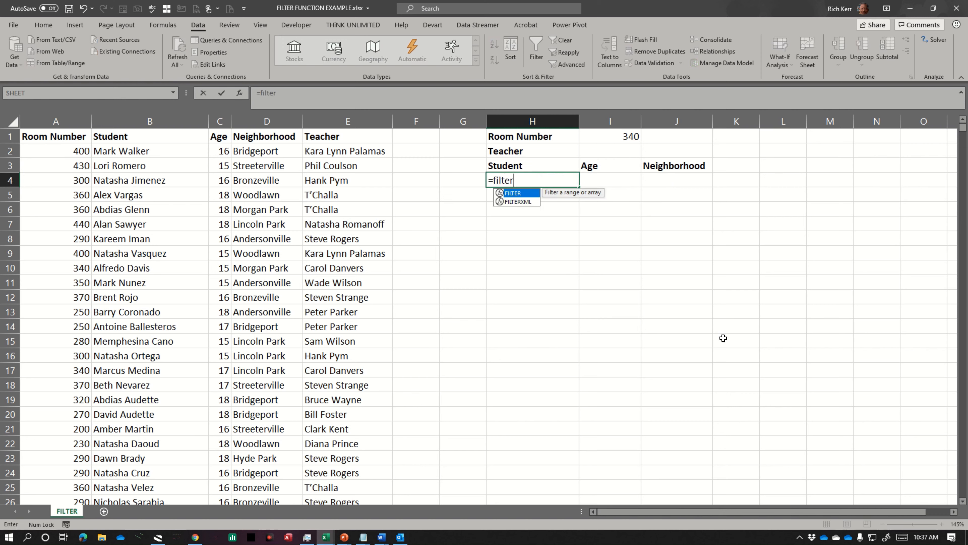
pyautogui.write('(')
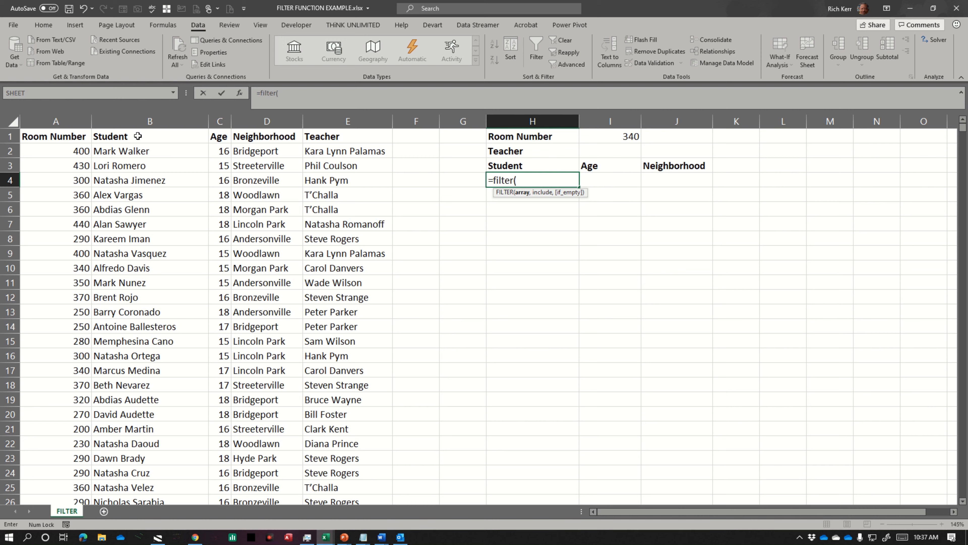
pyautogui.click(151, 124)
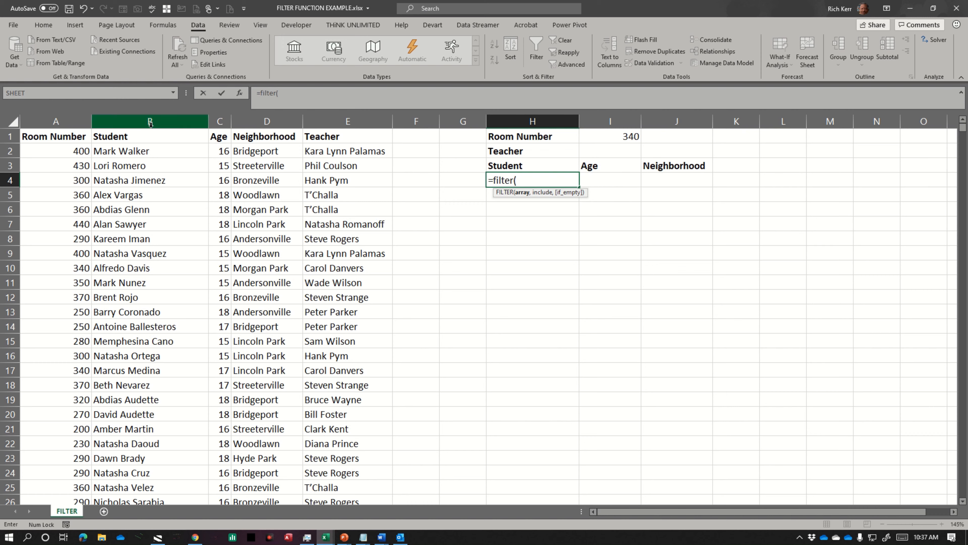
pyautogui.moveTo(151, 124); pyautogui.dragTo(263, 117)
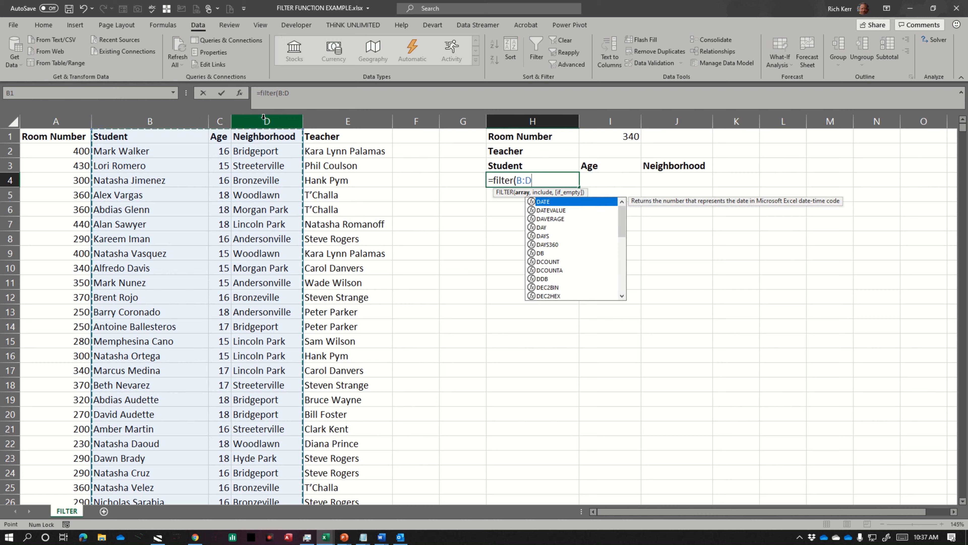
pyautogui.write(',')
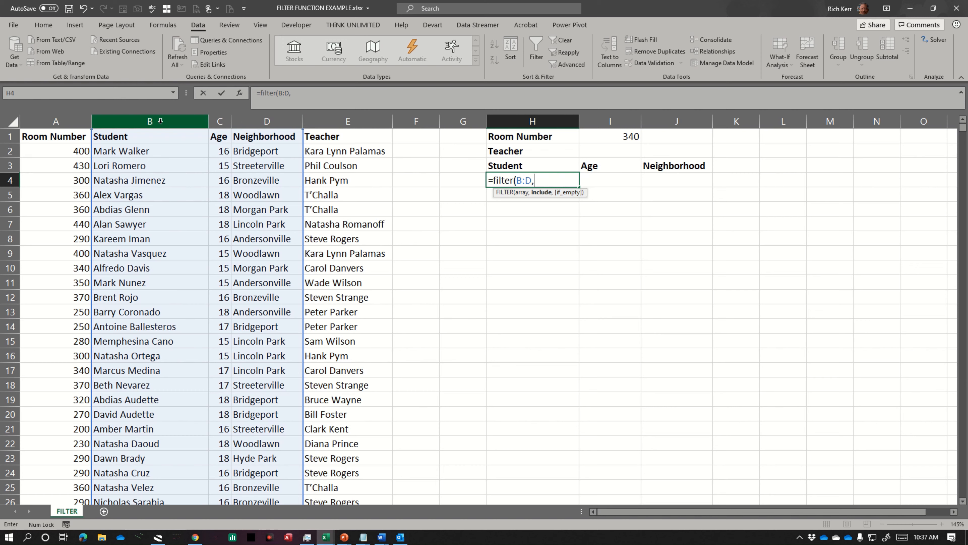
pyautogui.click(71, 119)
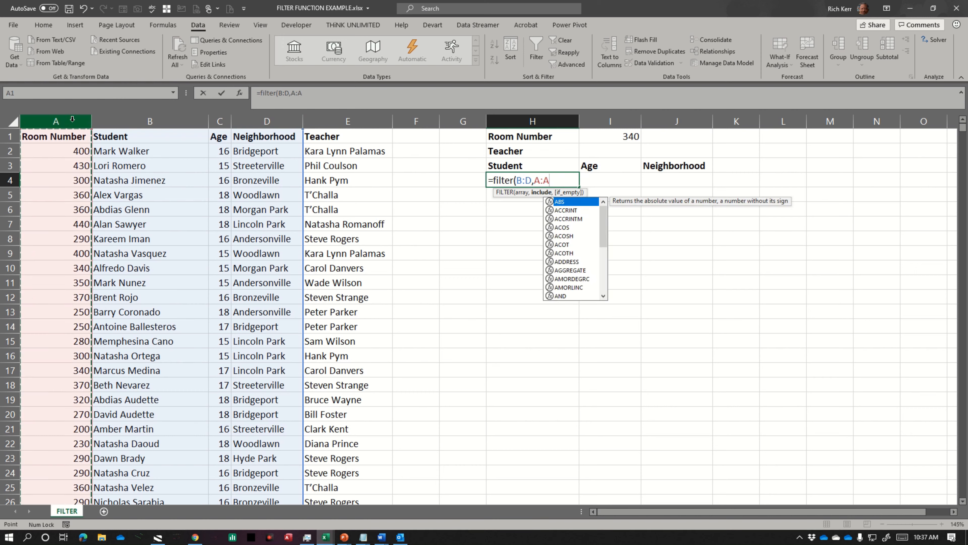
pyautogui.write('=')
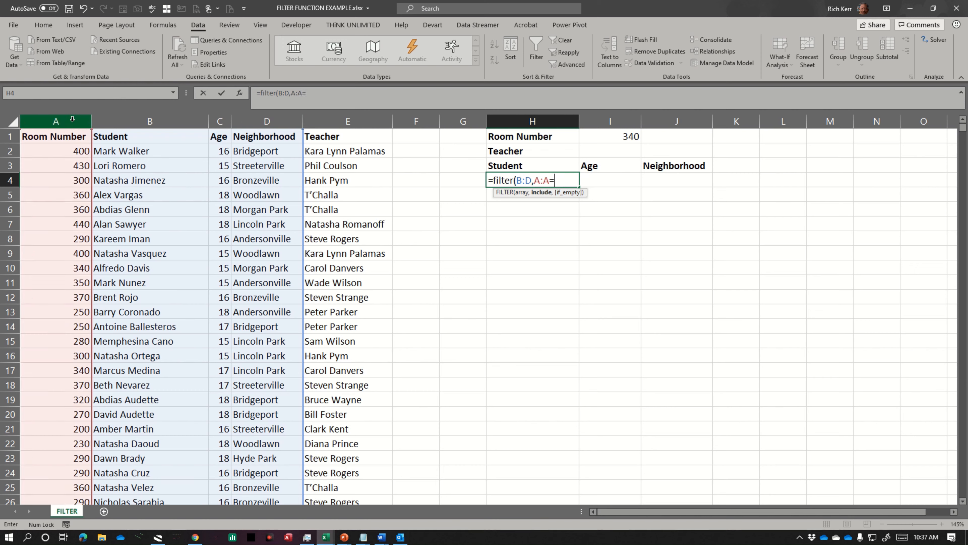
pyautogui.click(603, 135)
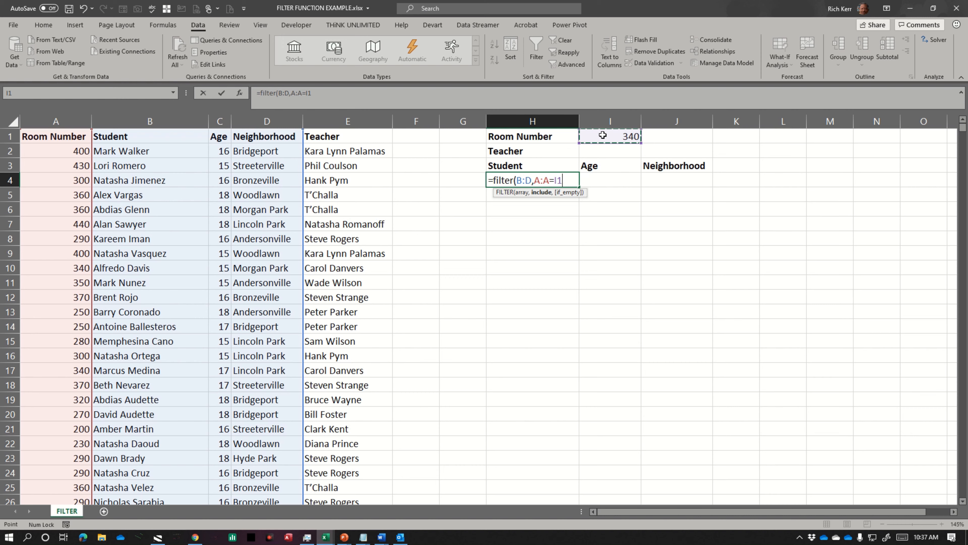
# Step: Add the if-empty argument "Room " &I1 &" not found." to the H4 formula and close the function
pyautogui.write(',')
pyautogui.write('"Room')
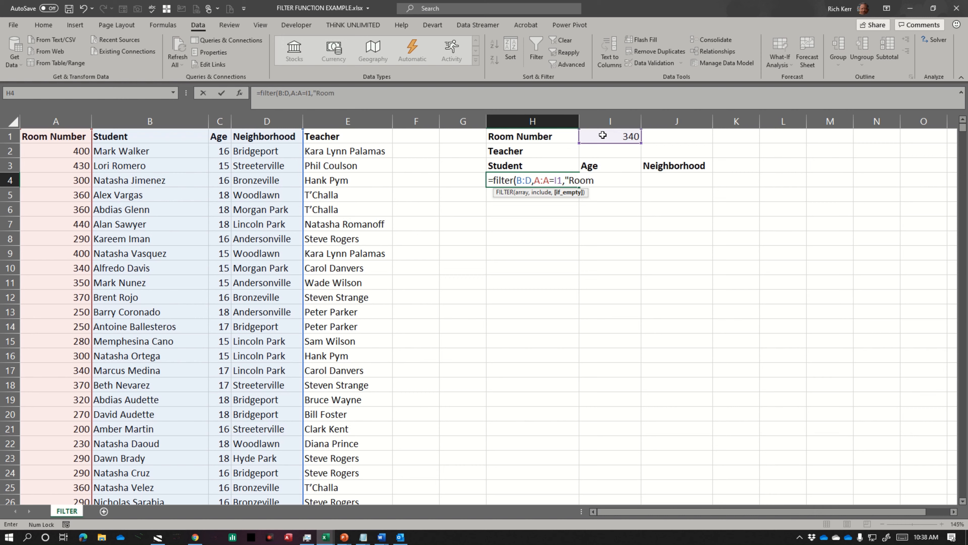
pyautogui.write(' " &')
pyautogui.click(603, 135)
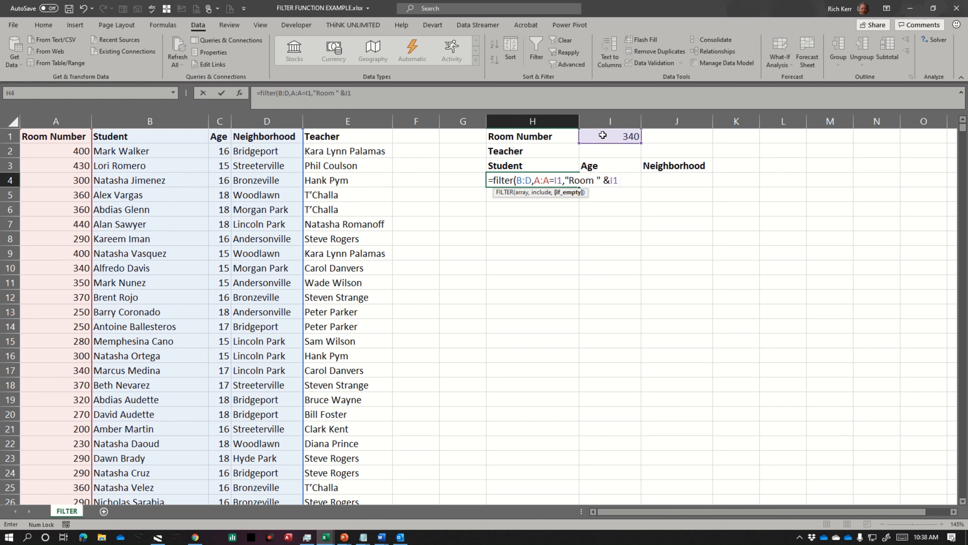
pyautogui.write('&" not found."')
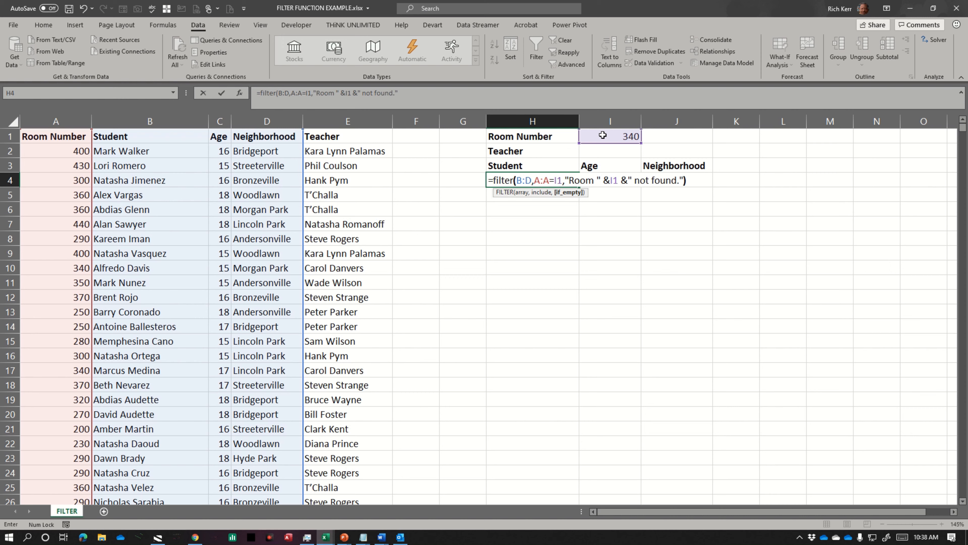
pyautogui.write(')')
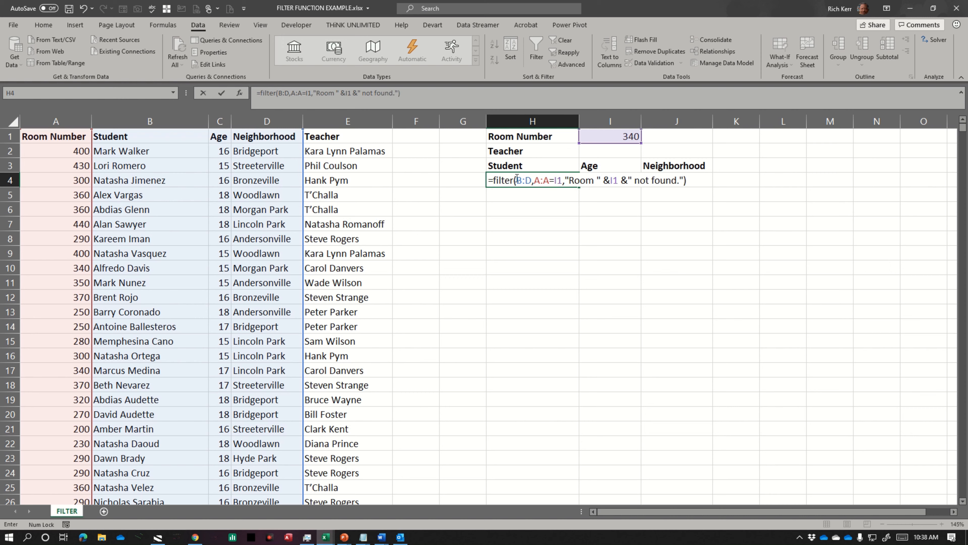
# Step: Review the array, include and if-empty arguments of the H4 formula and commit it
pyautogui.moveTo(517, 181); pyautogui.dragTo(532, 182)
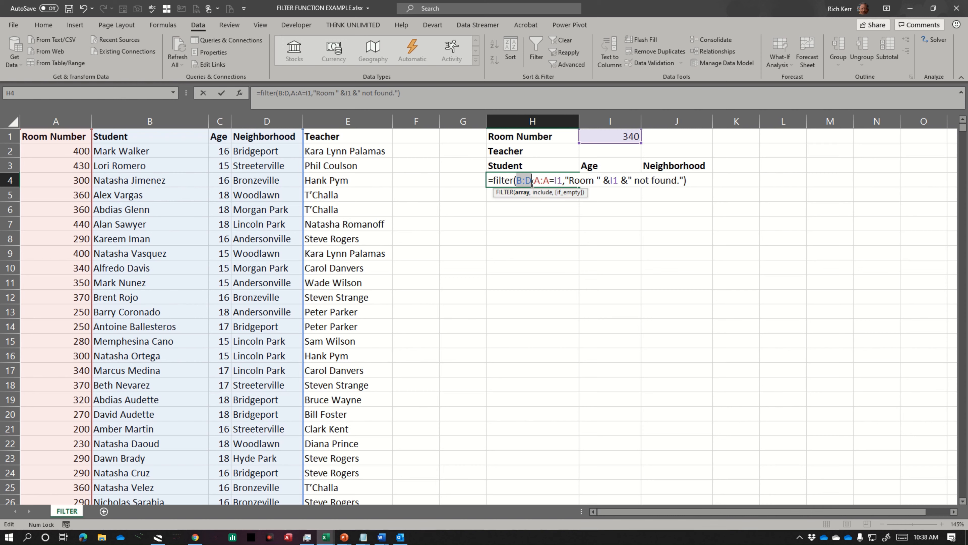
pyautogui.moveTo(534, 181); pyautogui.dragTo(563, 181)
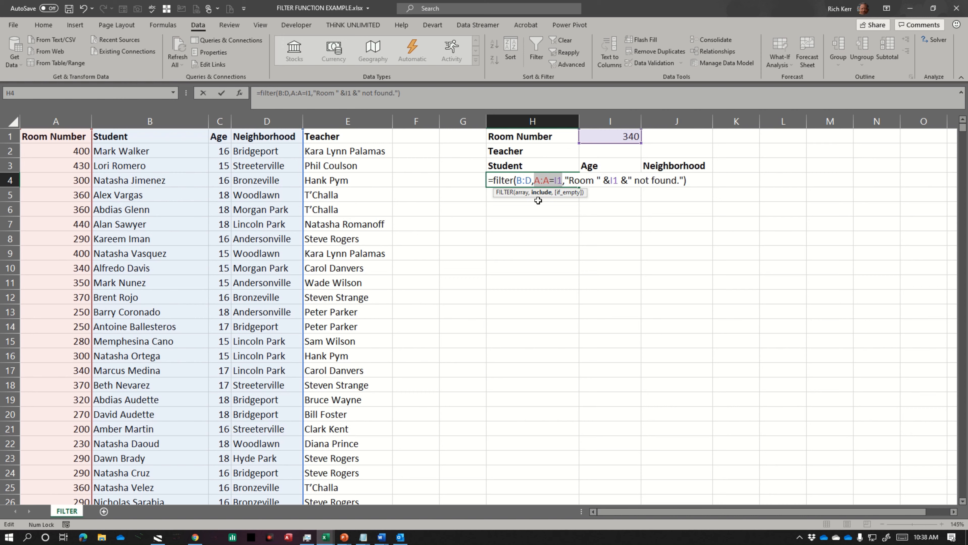
pyautogui.click(569, 178)
pyautogui.moveTo(568, 179); pyautogui.dragTo(677, 186)
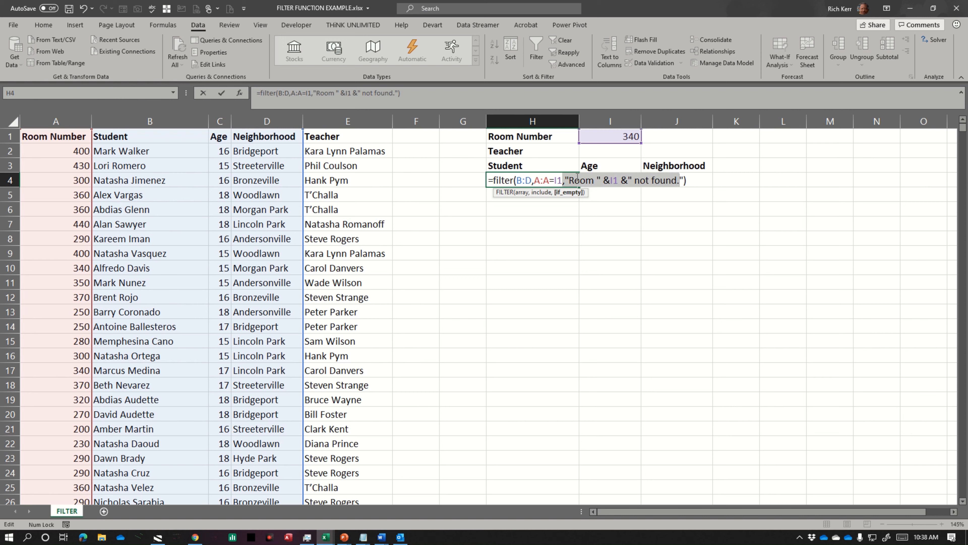
pyautogui.click(515, 180)
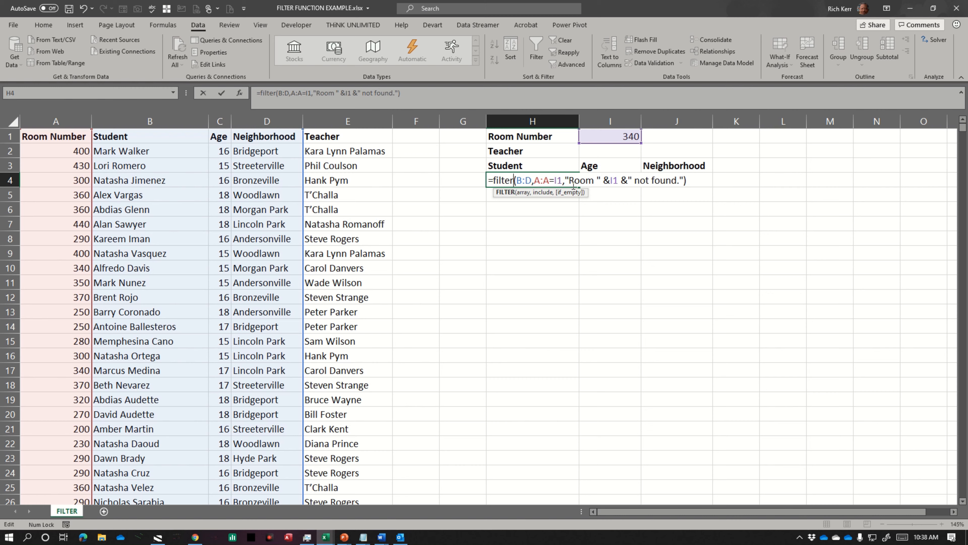
pyautogui.press('Return')
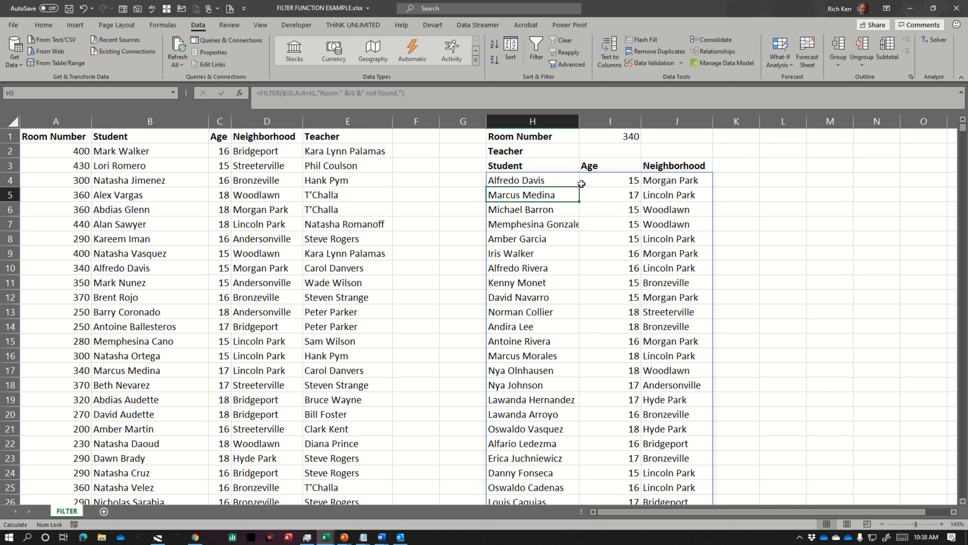
# Step: Autofit column H to the width of the filtered student names
pyautogui.click(624, 210)
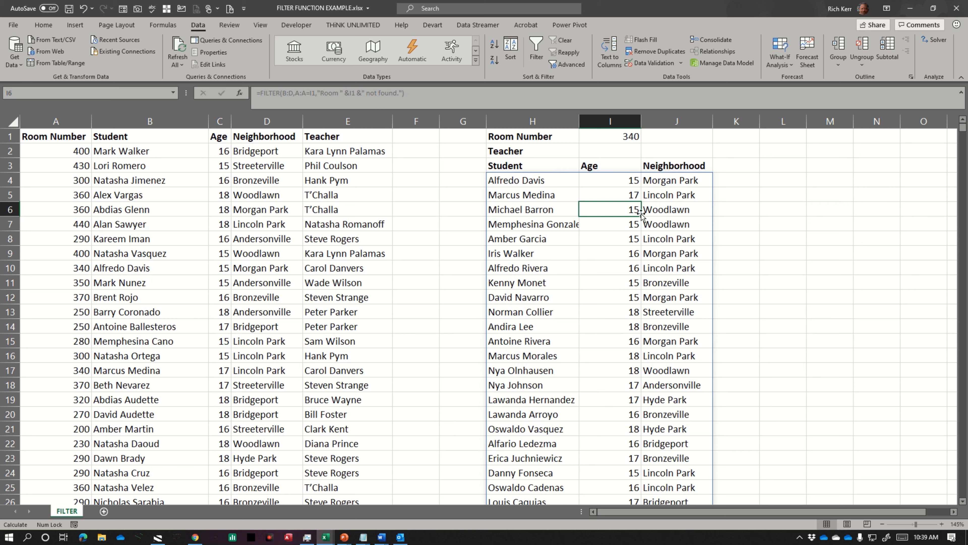
pyautogui.doubleClick(582, 125)
pyautogui.click(572, 224)
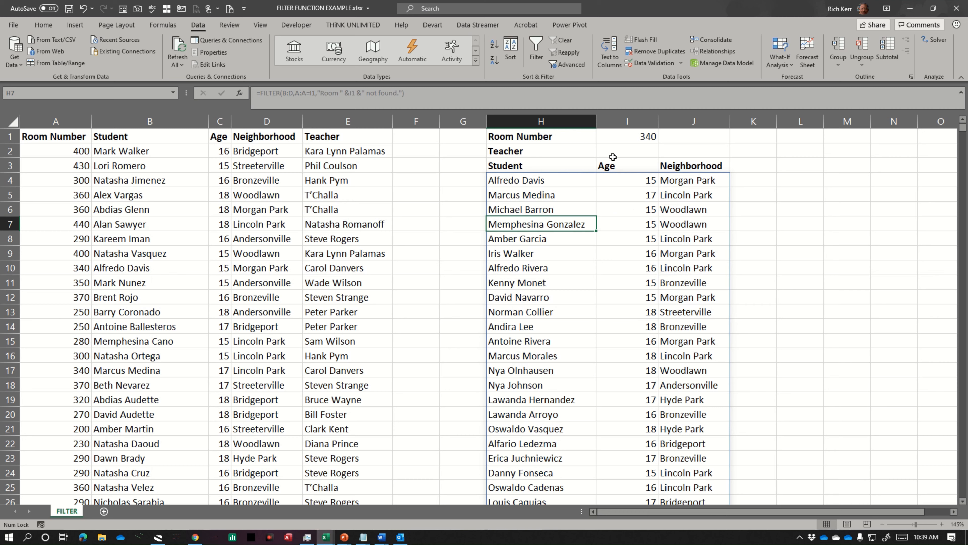
# Step: Test the filter by setting the room number in I1 to 280, followed by 317
pyautogui.click(639, 138)
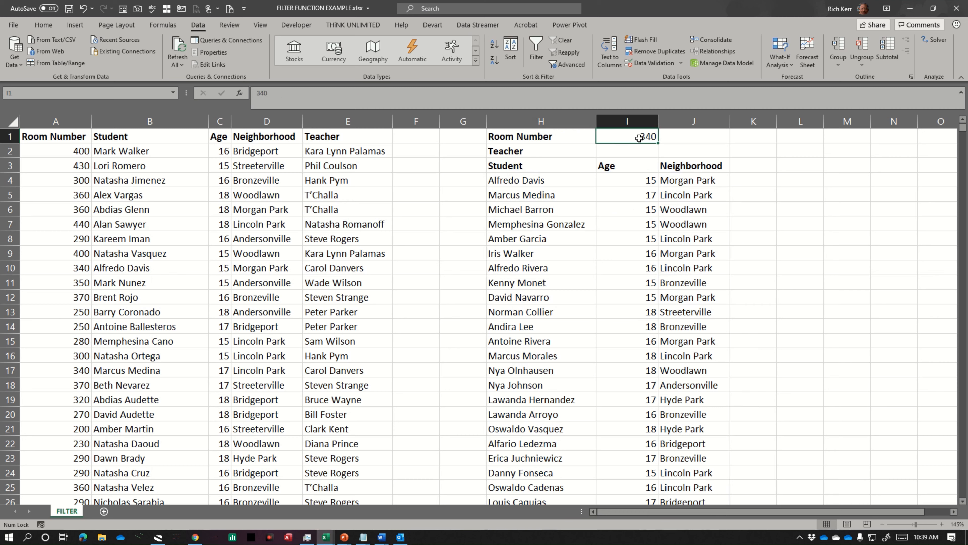
pyautogui.write('280')
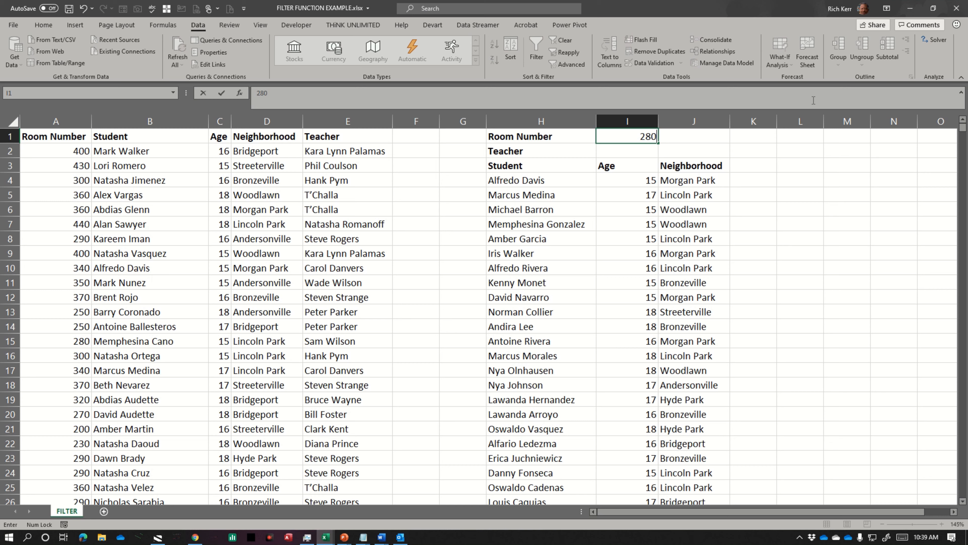
pyautogui.press('Return')
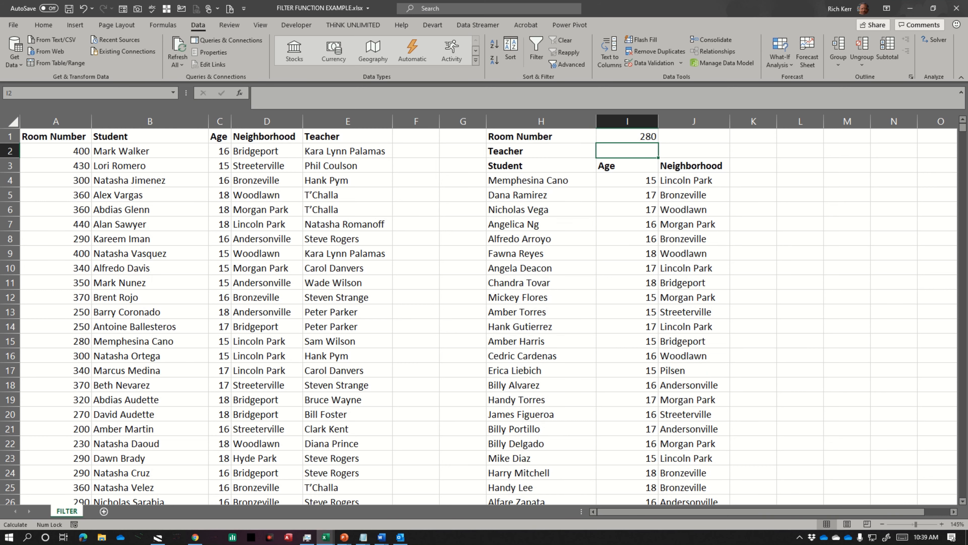
pyautogui.click(618, 136)
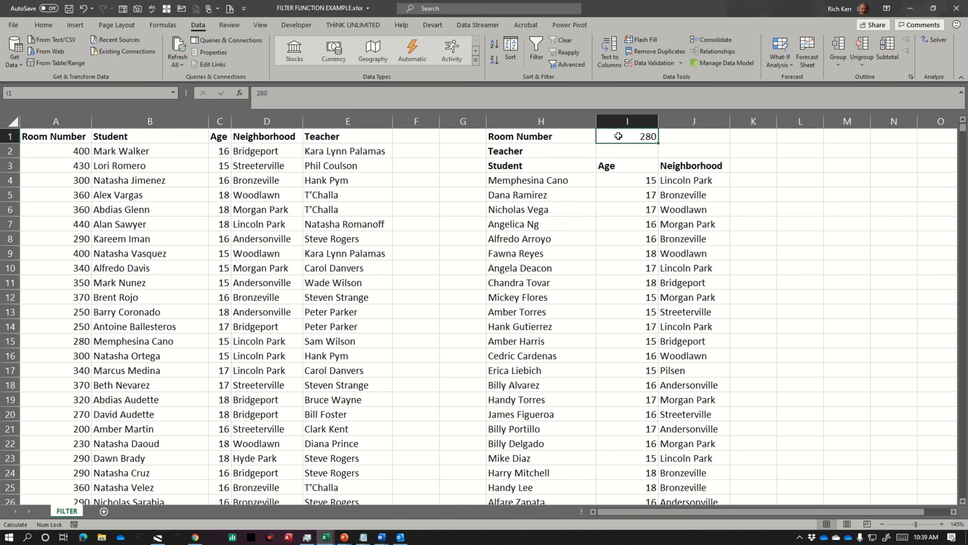
pyautogui.write('317')
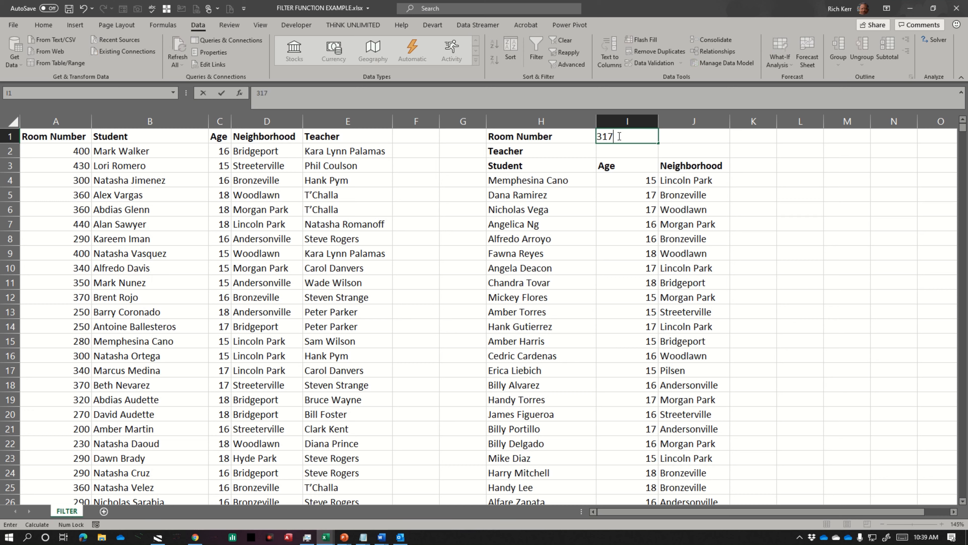
pyautogui.press('Return')
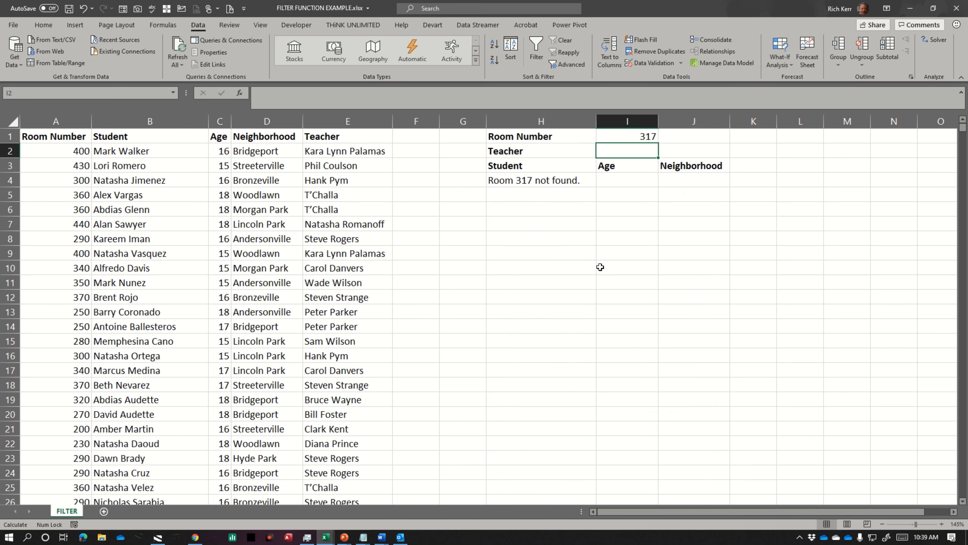
# Step: Review the if-empty argument of the FILTER formula in H4 and leave the formula as it is
pyautogui.click(567, 182)
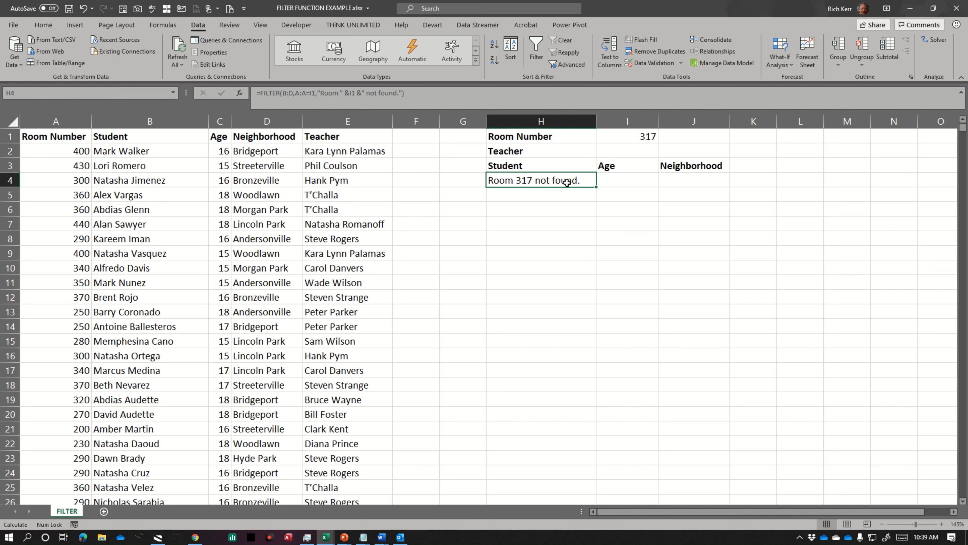
pyautogui.doubleClick(580, 180)
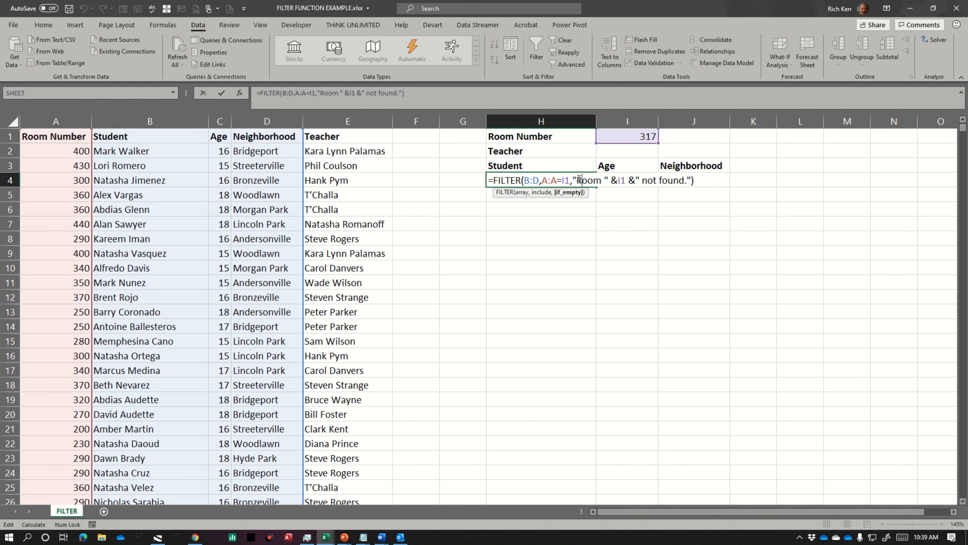
pyautogui.press('Return')
# Step: Test the filter with another existing room by setting the room number in I1 to 260
pyautogui.click(627, 136)
pyautogui.write('260')
pyautogui.press('Return')
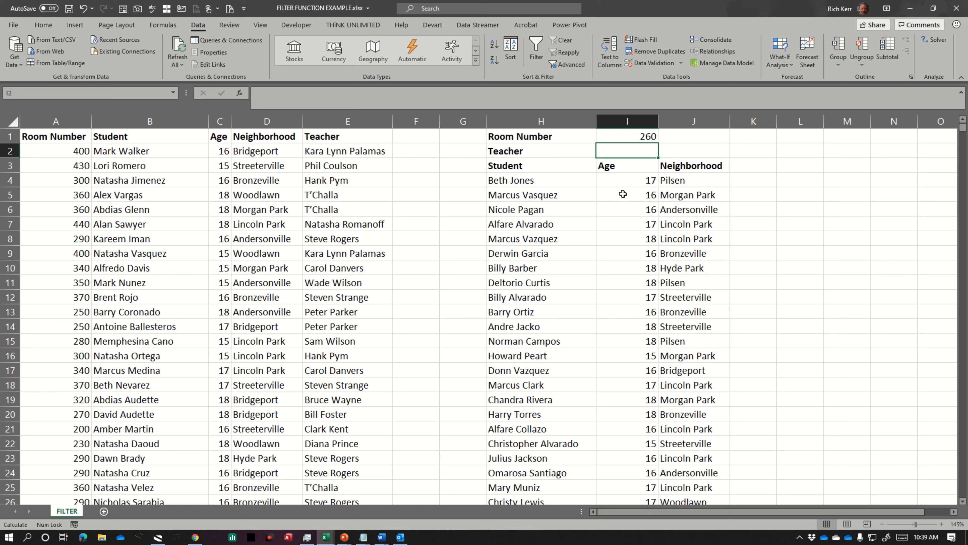
# Step: Extend the array argument of the H4 formula to B:E to include the teacher column, and check the spilled rows
pyautogui.doubleClick(544, 181)
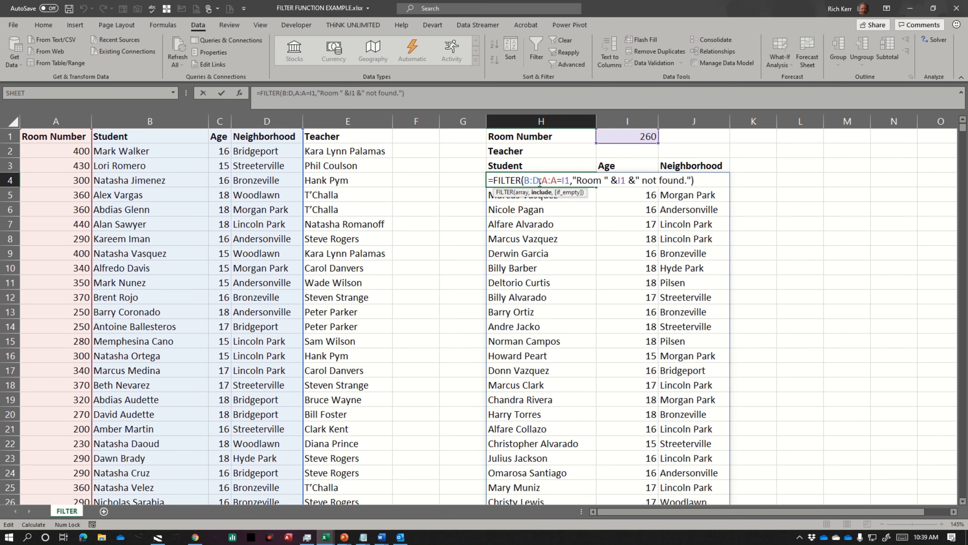
pyautogui.press('Left')
pyautogui.press('BackSpace')
pyautogui.write('E')
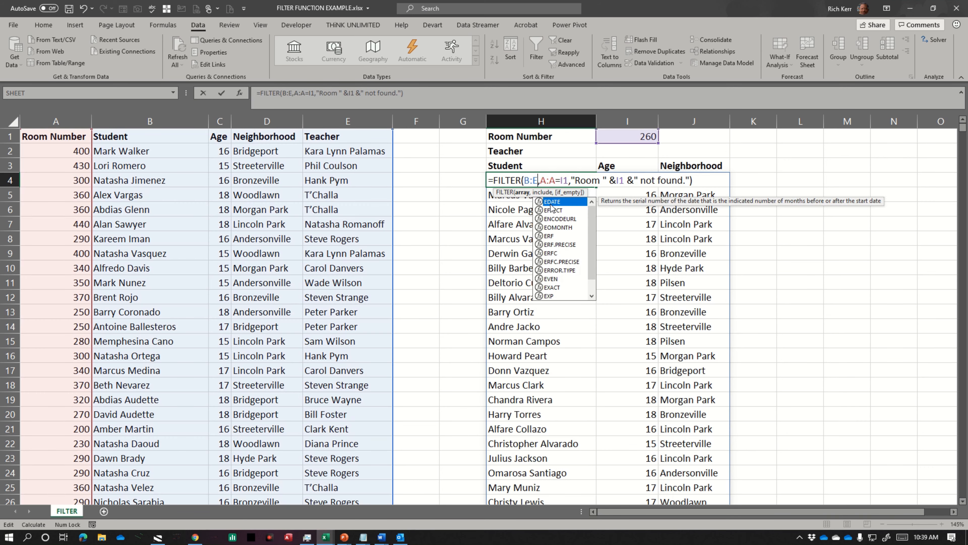
pyautogui.click(539, 180)
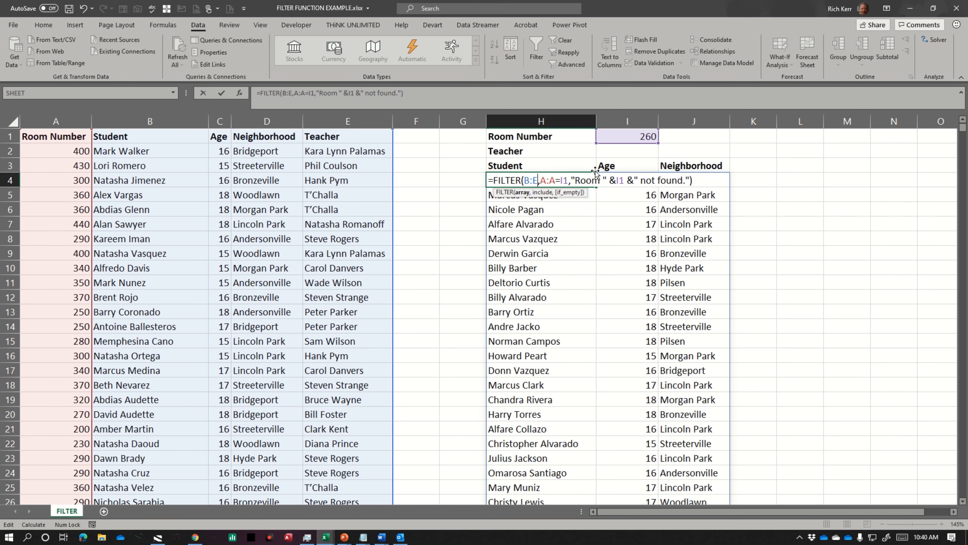
pyautogui.press('Return')
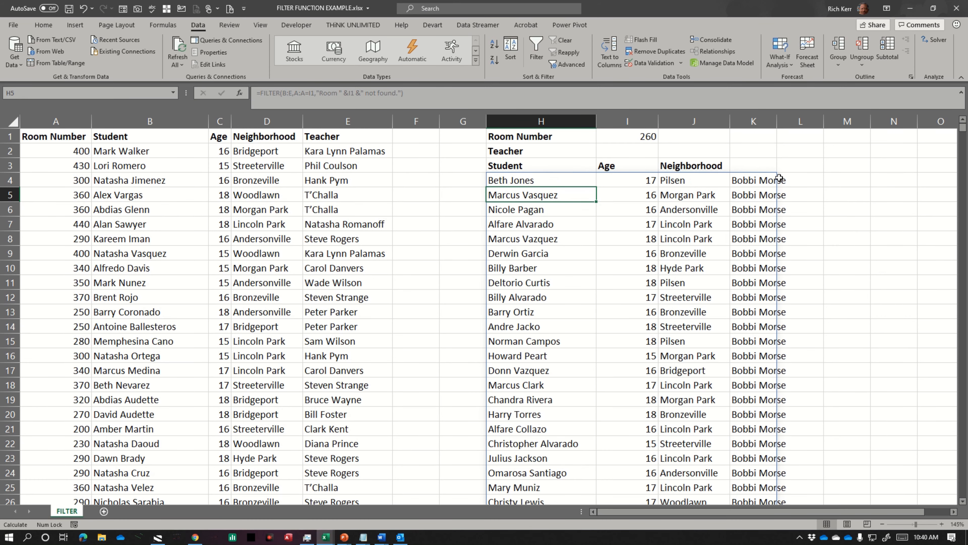
pyautogui.scroll(-5, 786, 259)
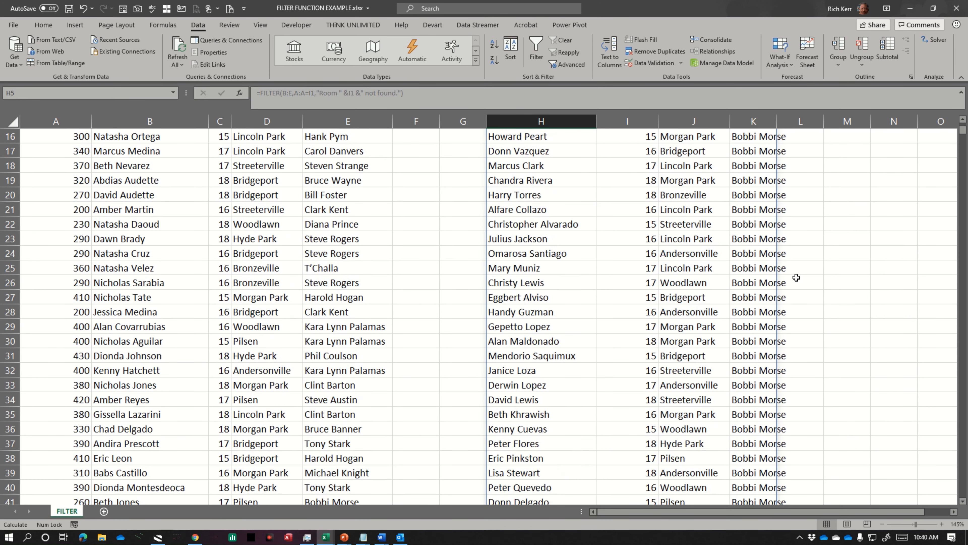
pyautogui.scroll(5, 786, 279)
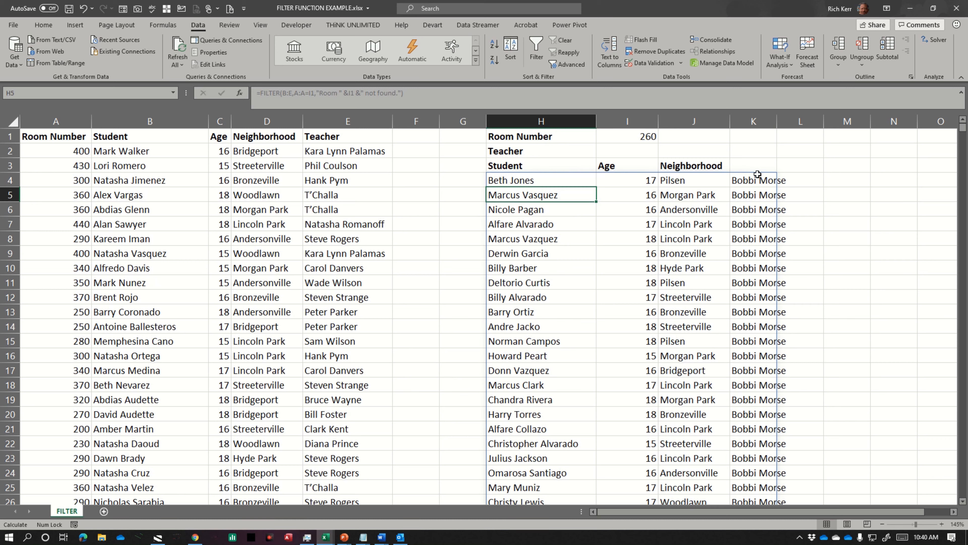
# Step: Restrict the array argument of the H4 FILTER formula to columns B:D again
pyautogui.doubleClick(538, 180)
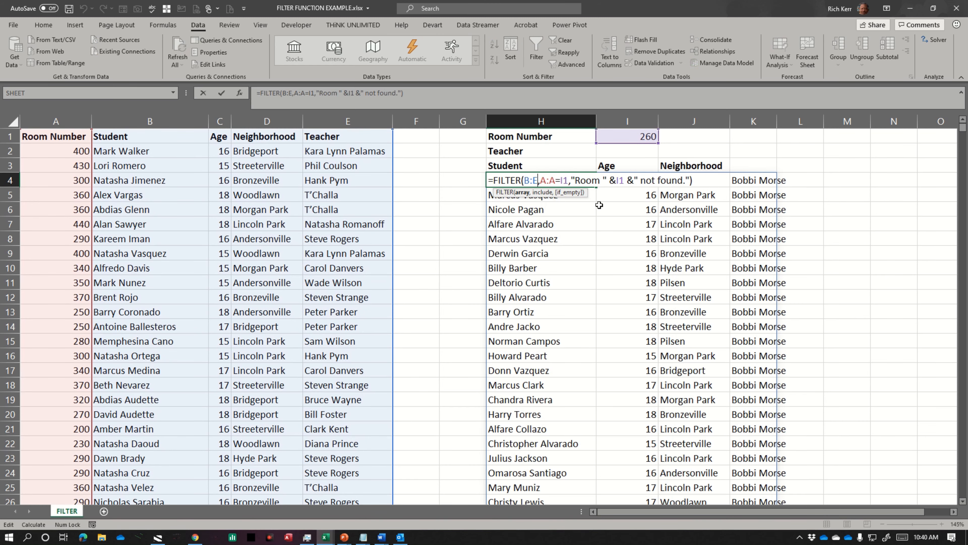
pyautogui.press('BackSpace')
pyautogui.write('C')
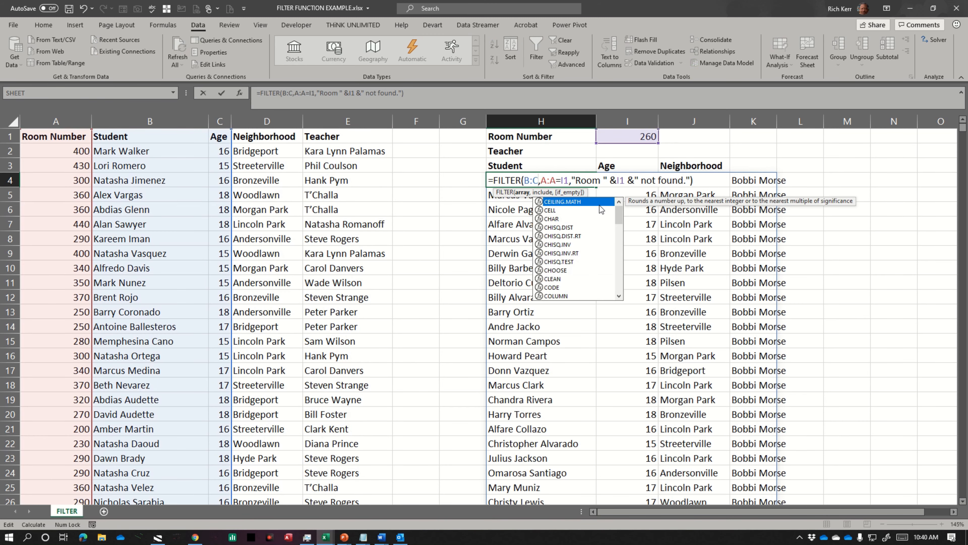
pyautogui.press('BackSpace')
pyautogui.write('D')
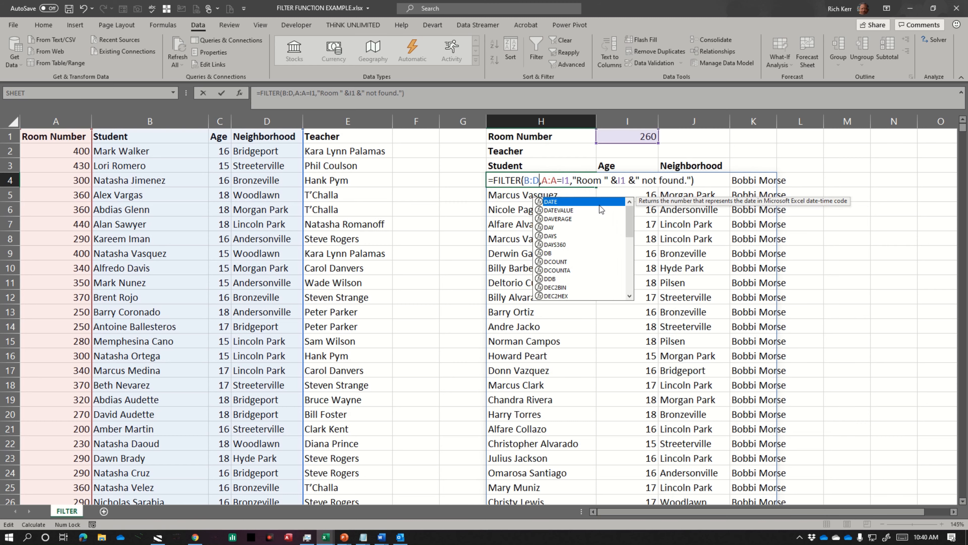
pyautogui.press('Return')
pyautogui.click(619, 149)
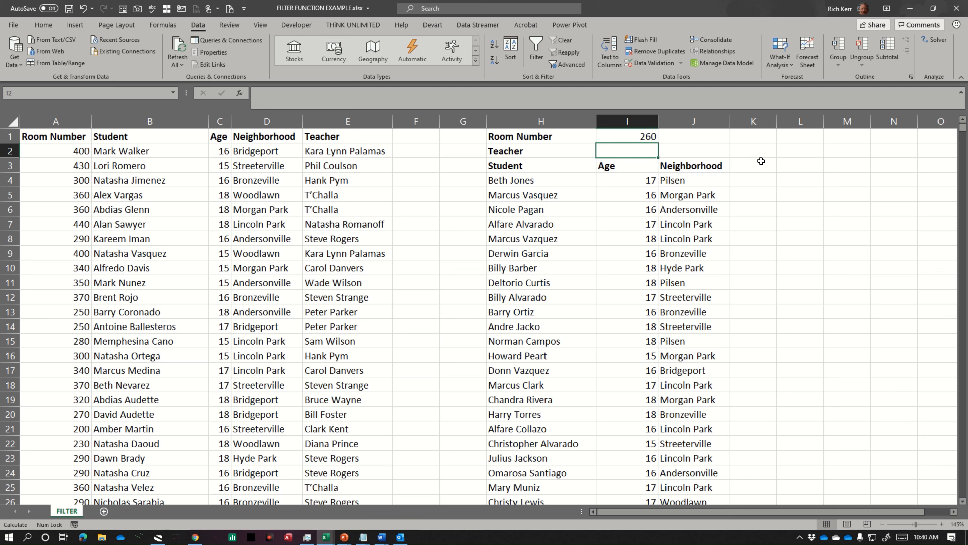
pyautogui.write('=xlok')
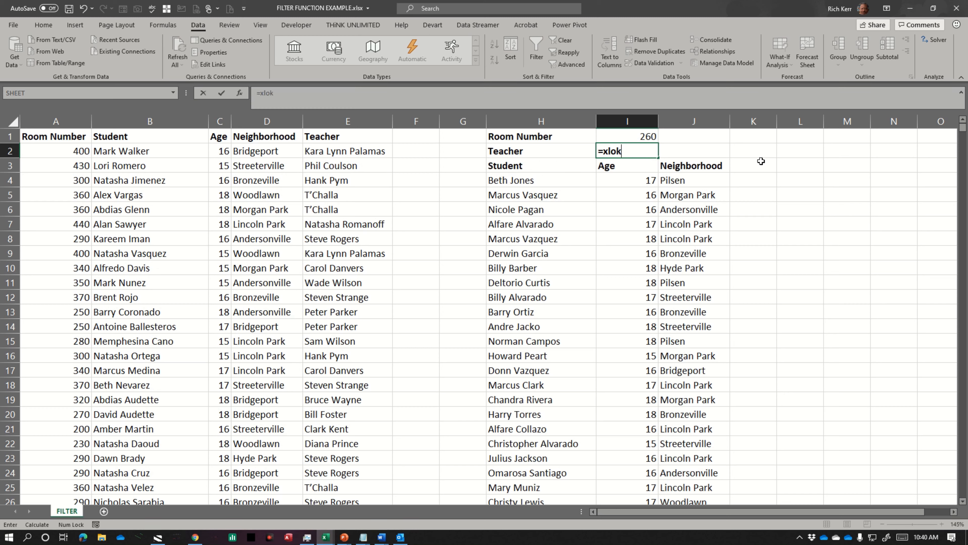
pyautogui.press('Tab')
pyautogui.press('Left')
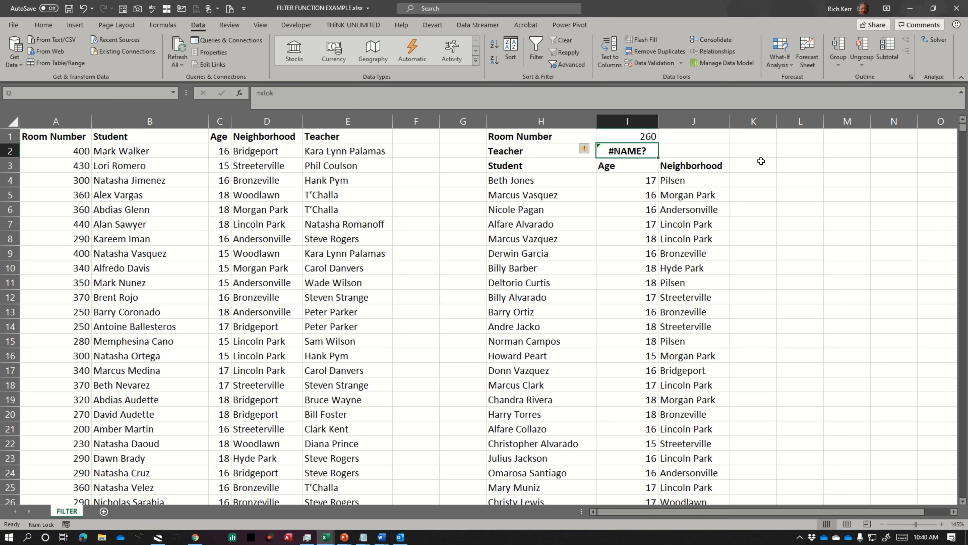
# Step: Enter =XLOOKUP(I1,A:A,E:E) in I2 to return the teacher for the chosen room number
pyautogui.write('=xlook')
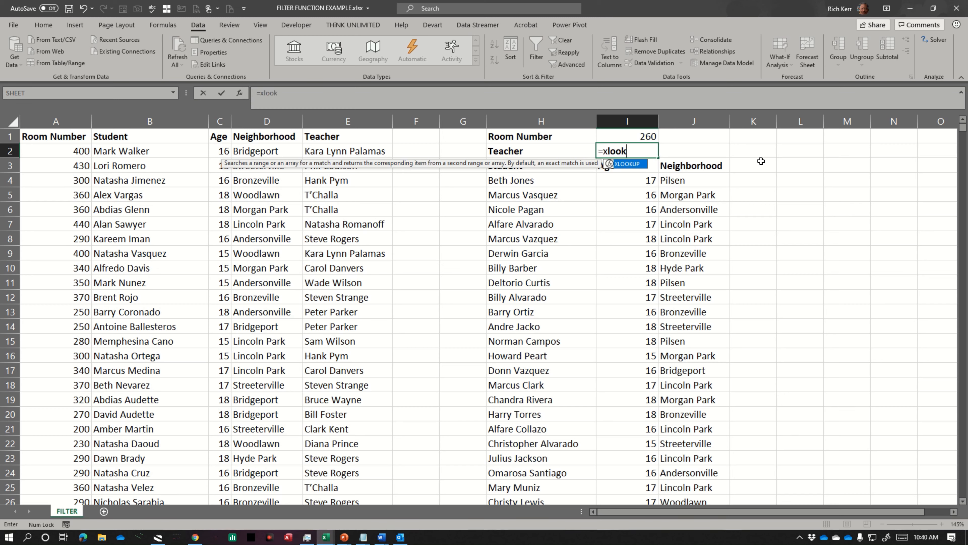
pyautogui.press('Tab')
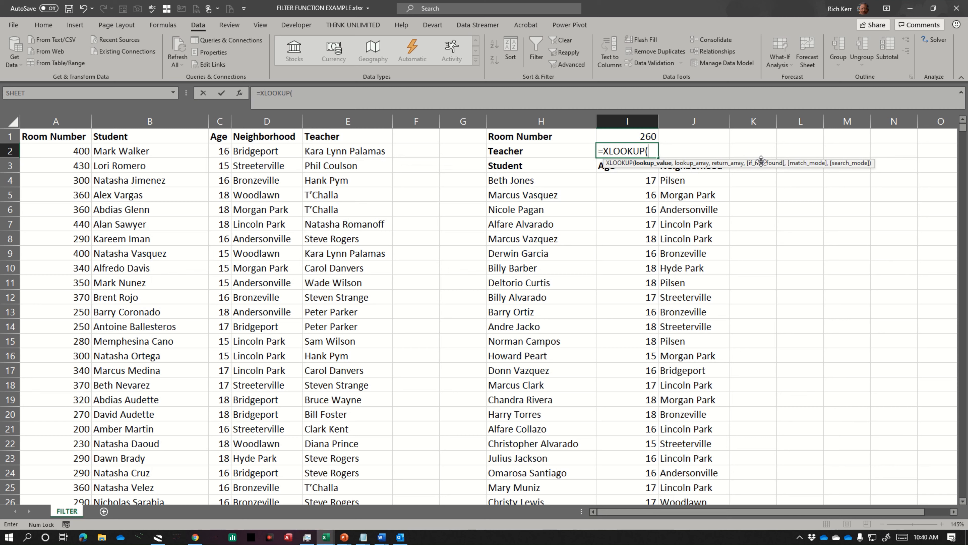
pyautogui.click(626, 135)
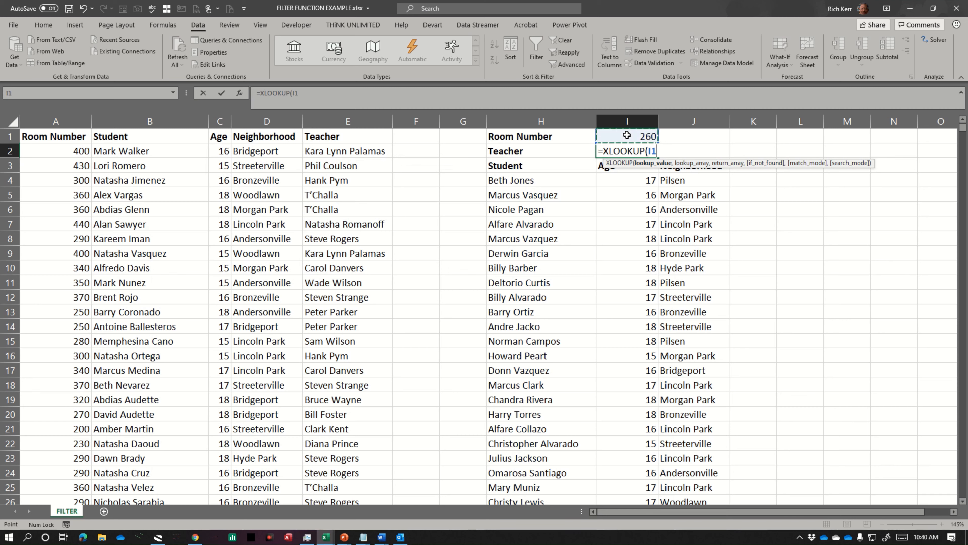
pyautogui.write(',')
pyautogui.click(56, 121)
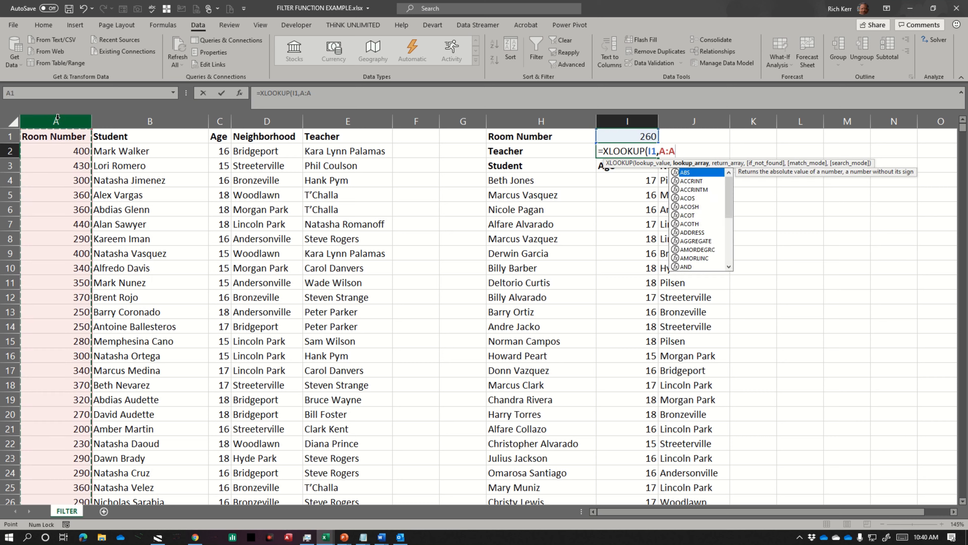
pyautogui.write(',')
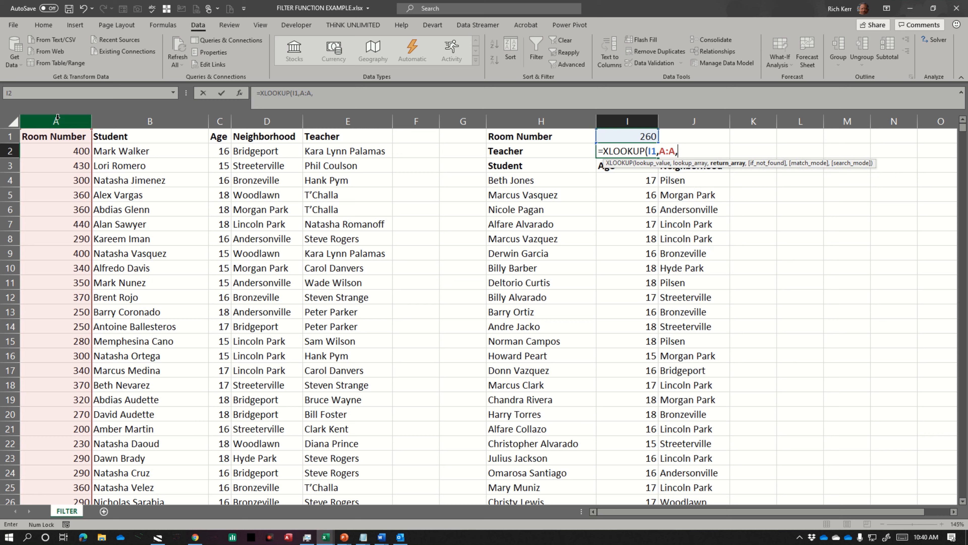
pyautogui.click(308, 121)
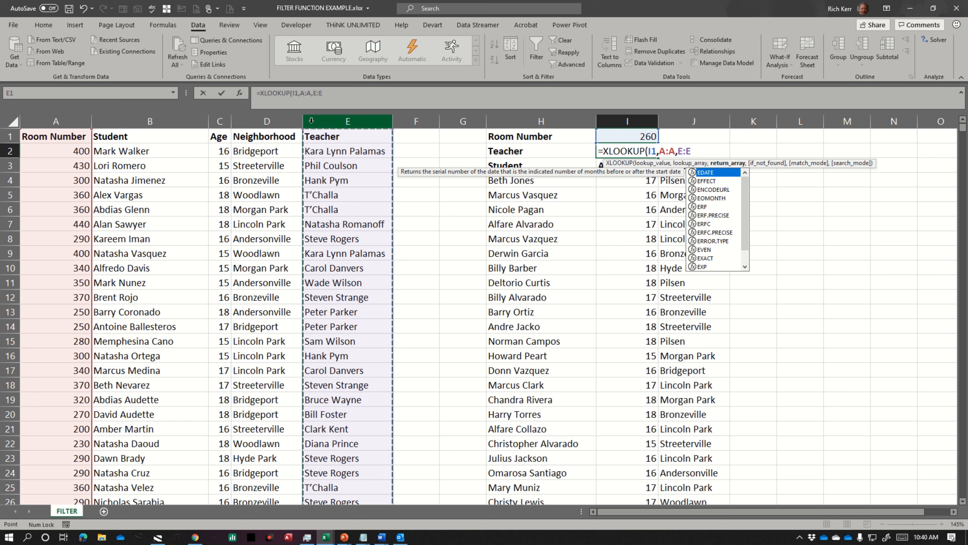
pyautogui.write(')')
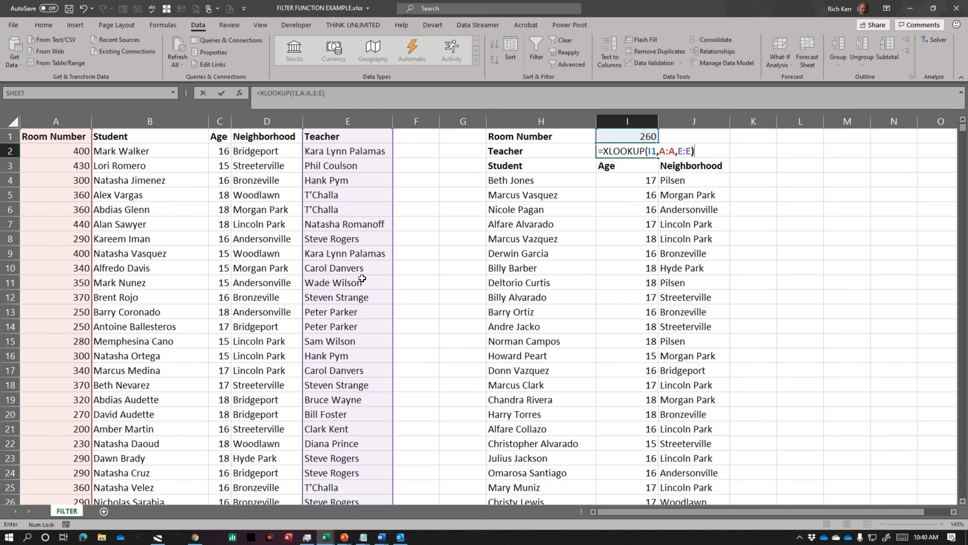
pyautogui.press('Return')
pyautogui.press('Up')
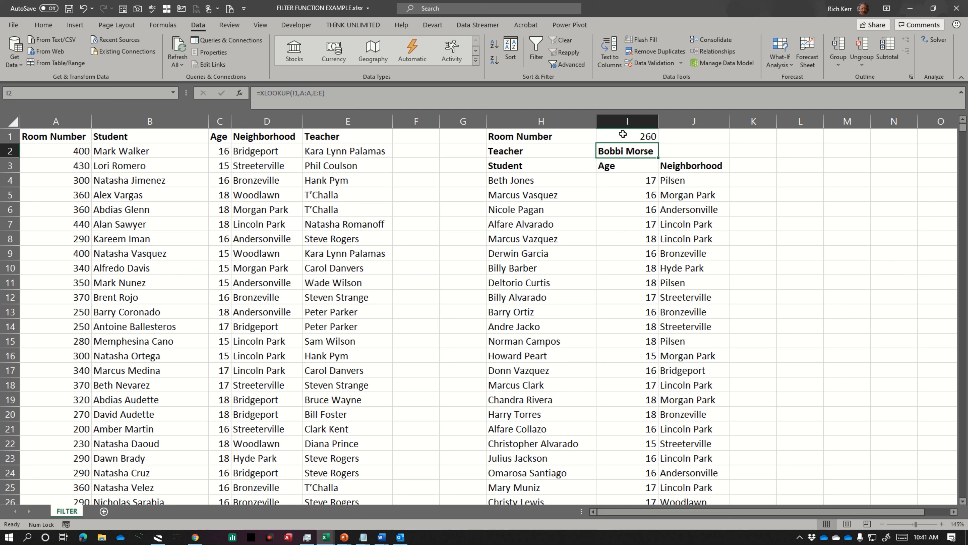
# Step: Set the room number in I1 to 220 to test the teacher lookup together with the student filter
pyautogui.click(639, 136)
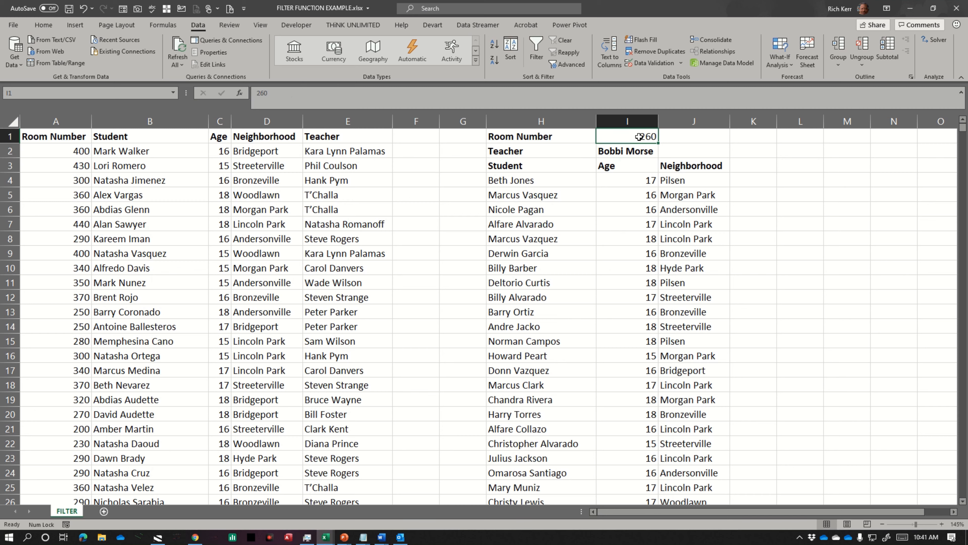
pyautogui.write('220')
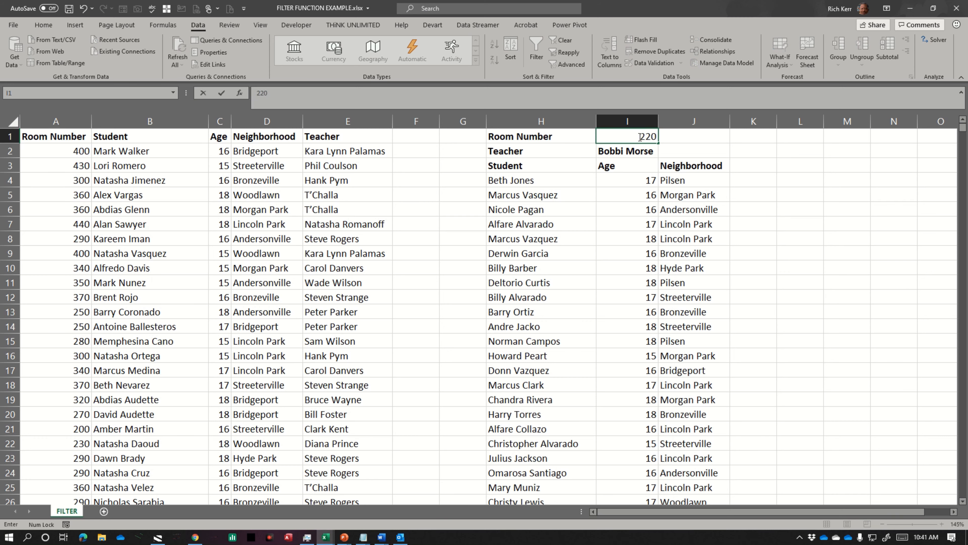
pyautogui.press('Return')
pyautogui.click(639, 136)
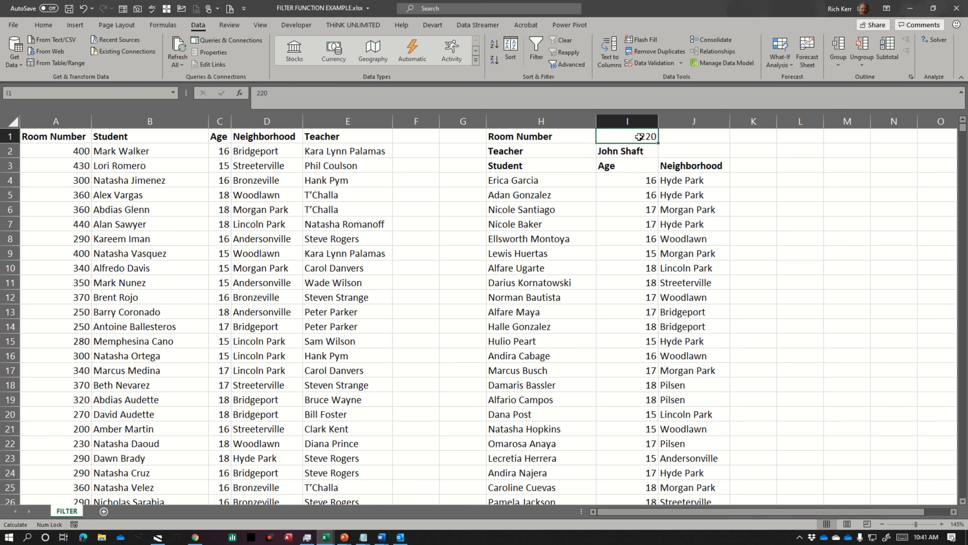